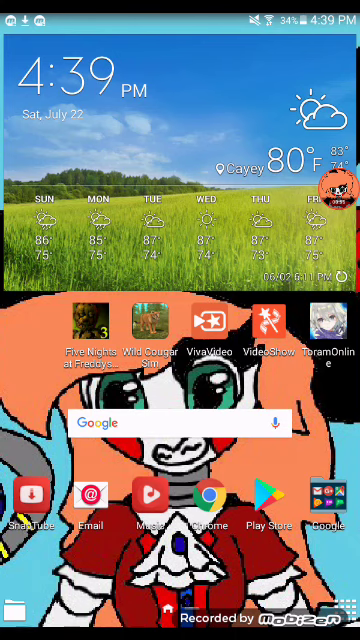
# - Open the app drawer and launch FlipaClip with the Plusher project
pyautogui.moveTo(180, 450); pyautogui.dragTo(180, 250)
pyautogui.moveTo(300, 350); pyautogui.dragTo(60, 350)
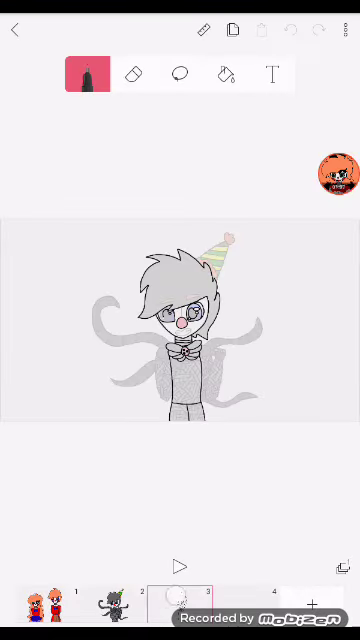
# - Move the timeline to frame 2, then play and stop the animation
pyautogui.moveTo(110, 603); pyautogui.dragTo(180, 603)
pyautogui.click(179, 567)
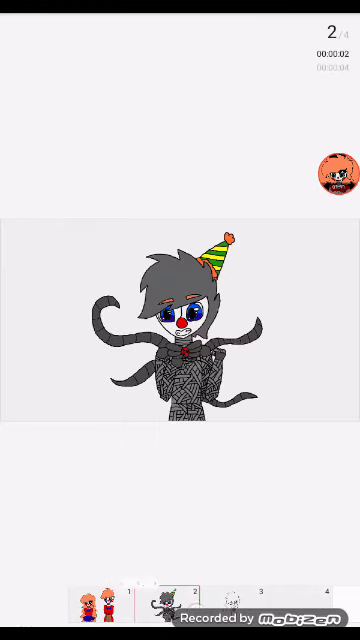
pyautogui.click(180, 320)
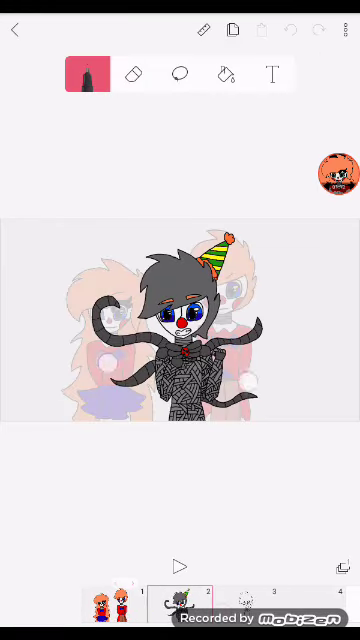
pyautogui.scroll(3, 180, 400)
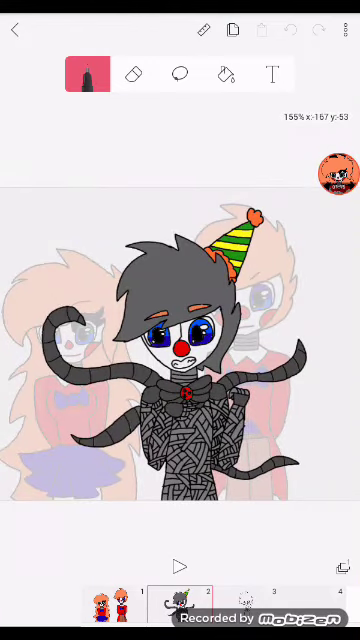
# - Turn onion skinning off and return to the party-hat clown drawing
pyautogui.click(345, 28)
pyautogui.click(323, 61)
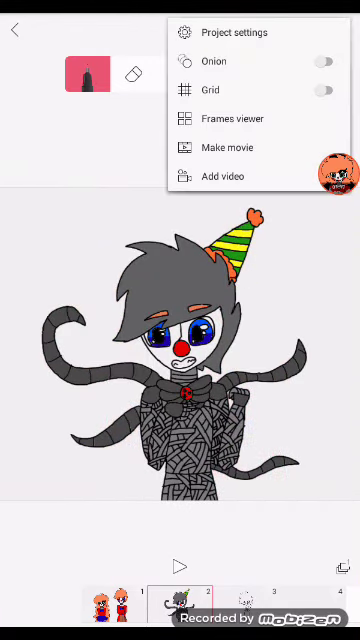
pyautogui.click(51, 351)
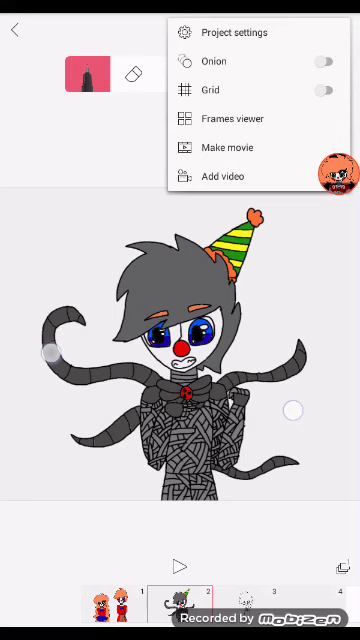
pyautogui.scroll(-3, 170, 405)
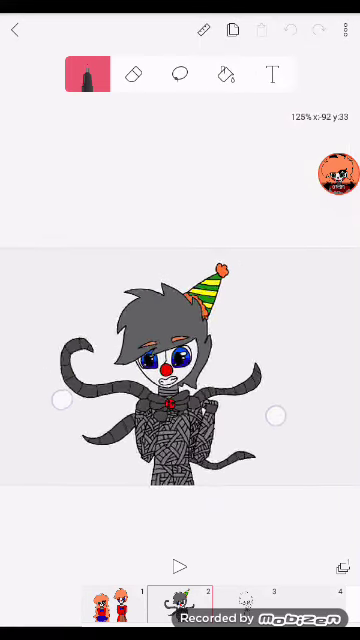
pyautogui.click(338, 173)
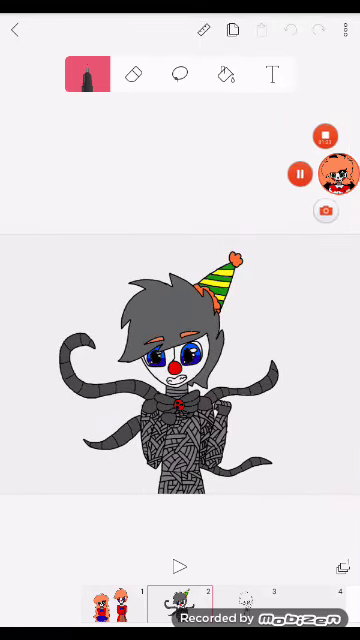